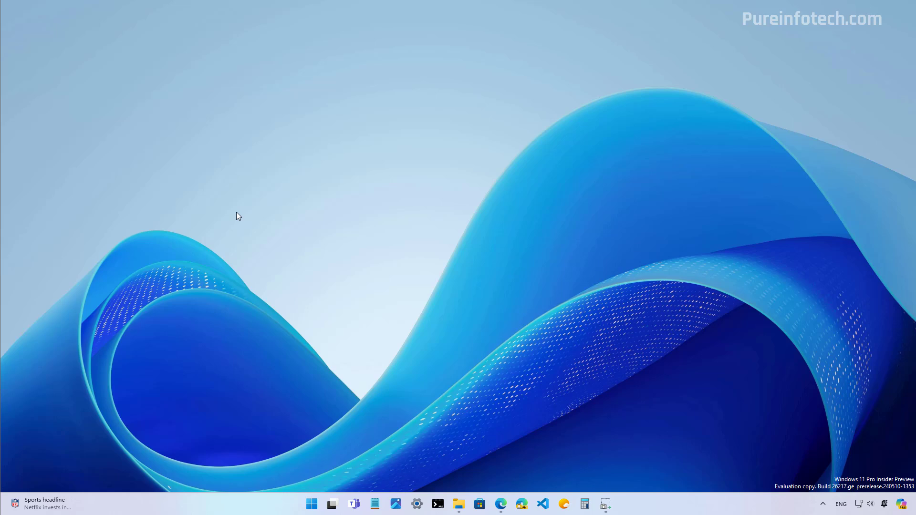
# Open System > About in Settings and start renaming the PC vm-w11-dev
pyautogui.click(416, 504)
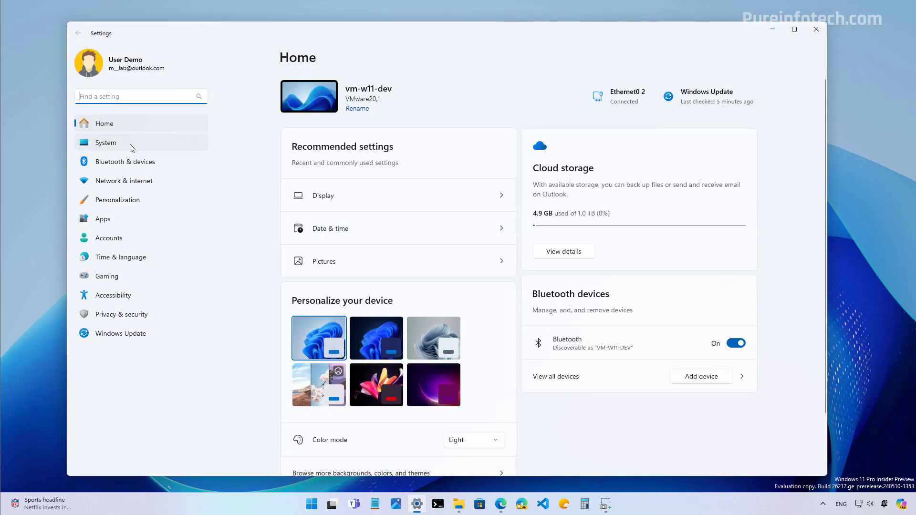
pyautogui.click(132, 147)
pyautogui.scroll(-5, 379, 216)
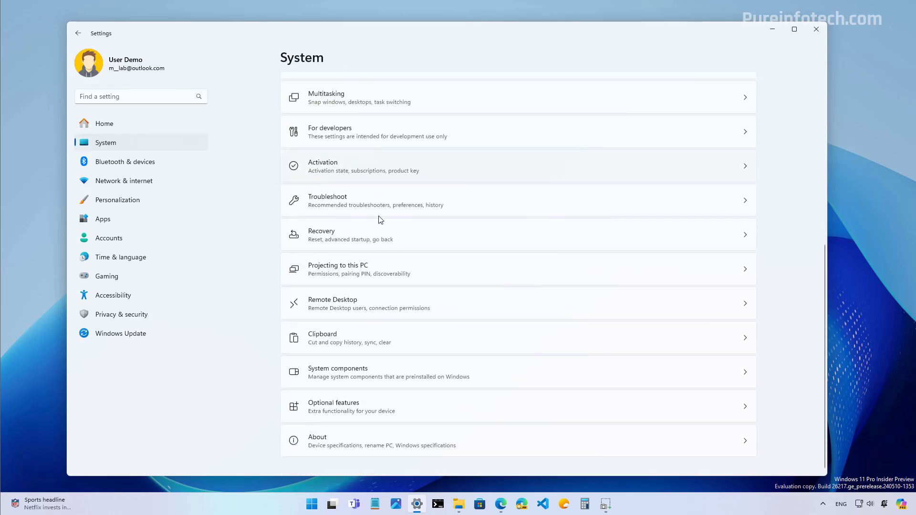
pyautogui.click(379, 446)
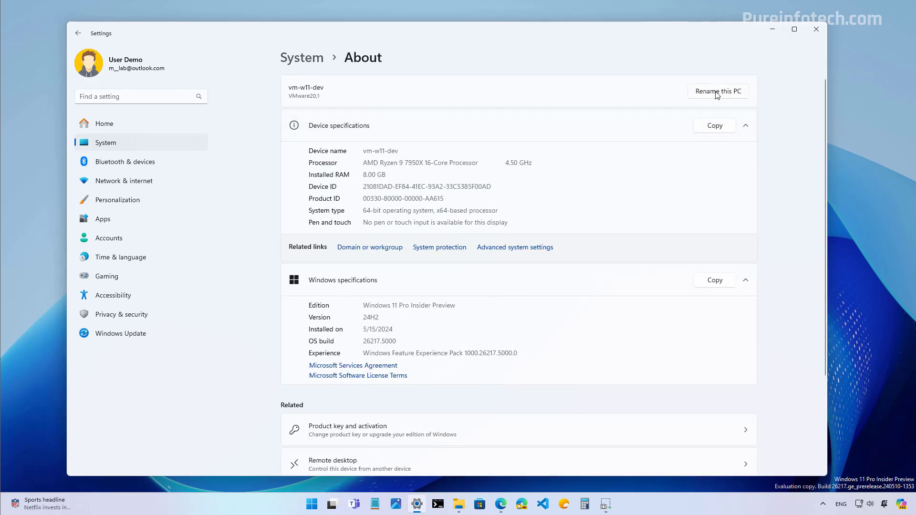
pyautogui.click(717, 91)
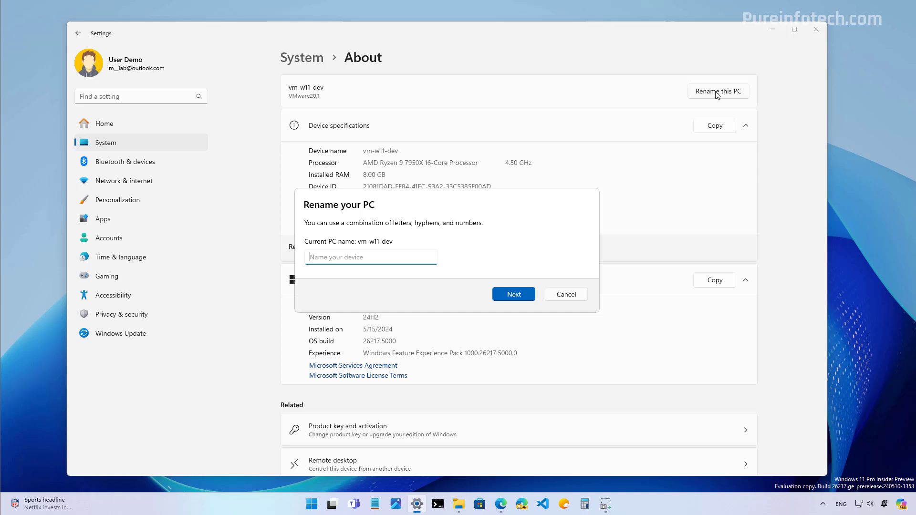
# Cancel the rename, then view Date & time and dismiss its manual change dialog unchanged
pyautogui.click(566, 295)
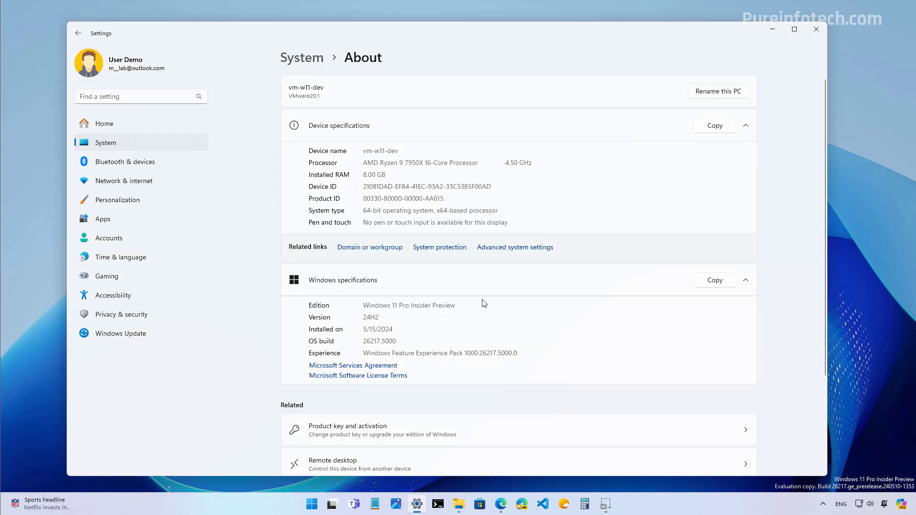
pyautogui.click(136, 260)
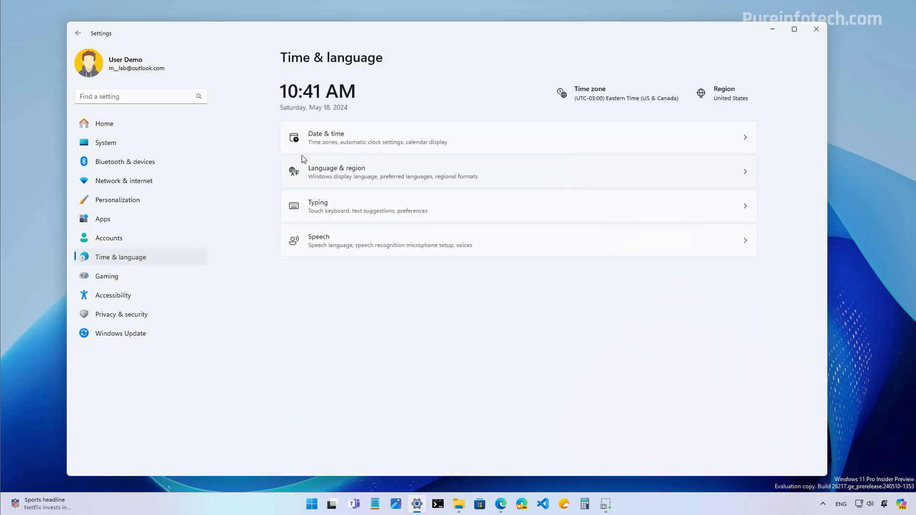
pyautogui.click(348, 144)
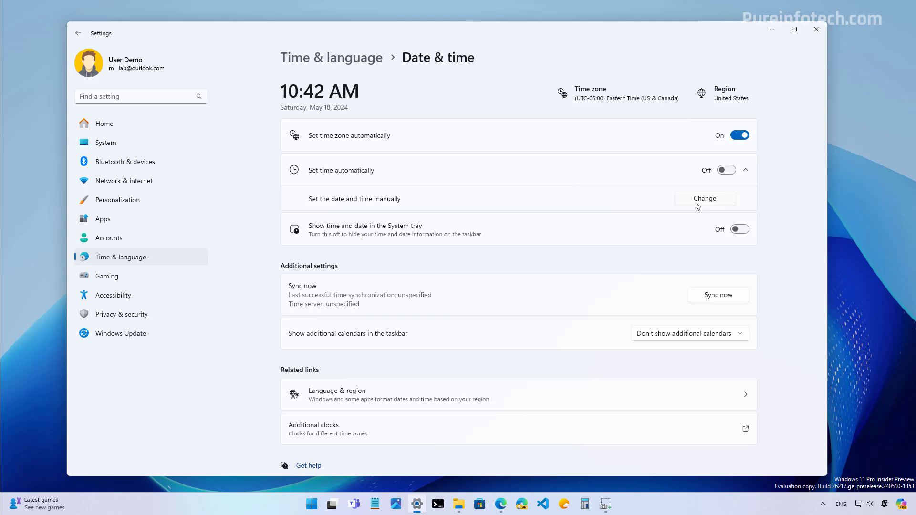
pyautogui.click(697, 204)
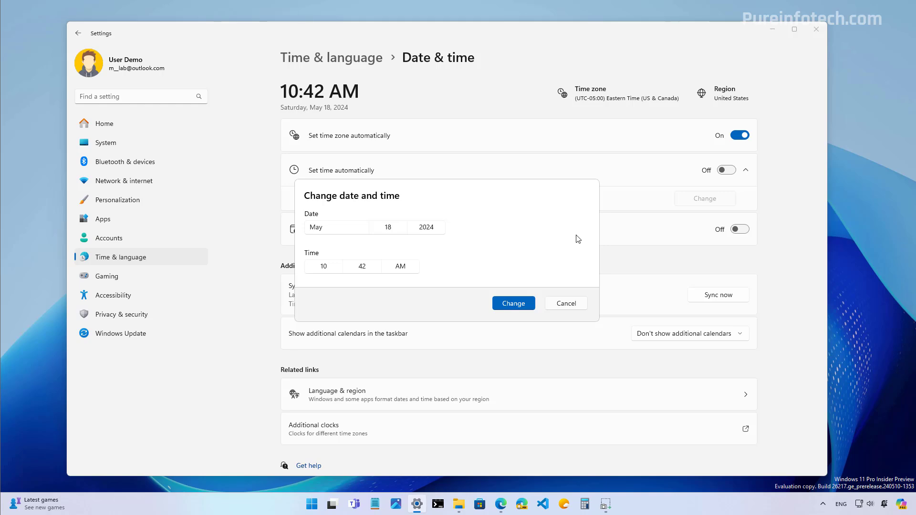
pyautogui.click(567, 304)
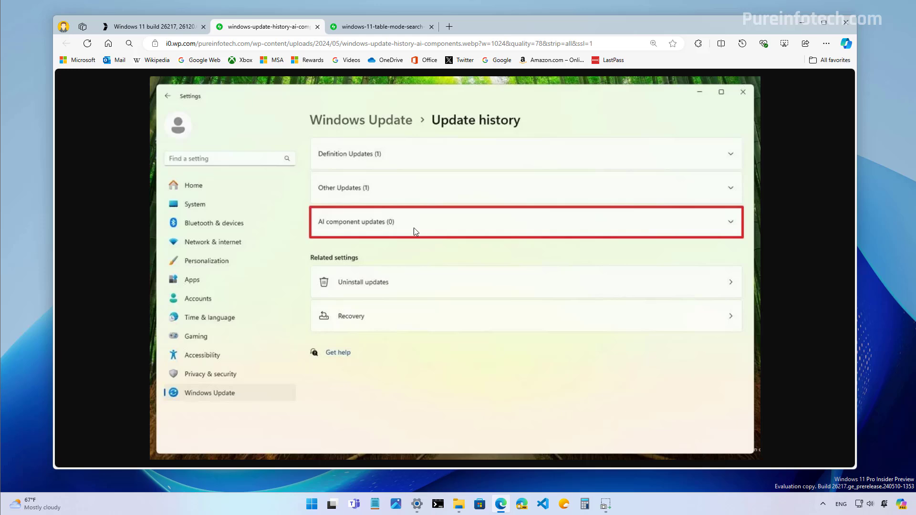
# Switch Edge to the windows-11-table-mode-search tab showing the taskbar search box
pyautogui.click(399, 28)
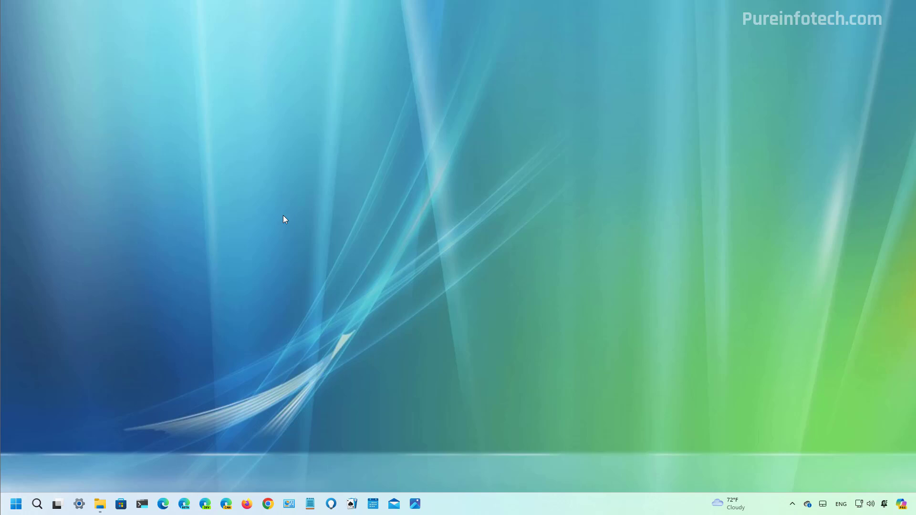
# Open Compress to > Additional options for the archival files folder in Downloads
pyautogui.click(101, 504)
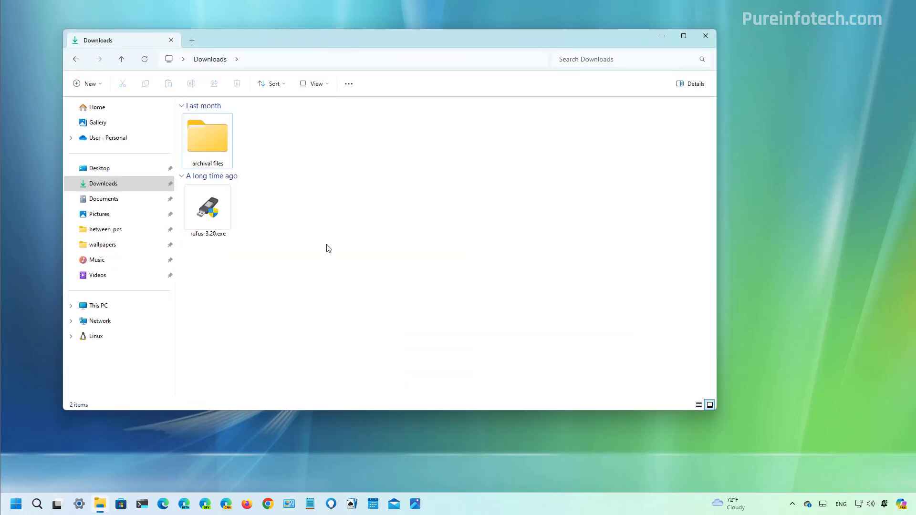
pyautogui.click(214, 138)
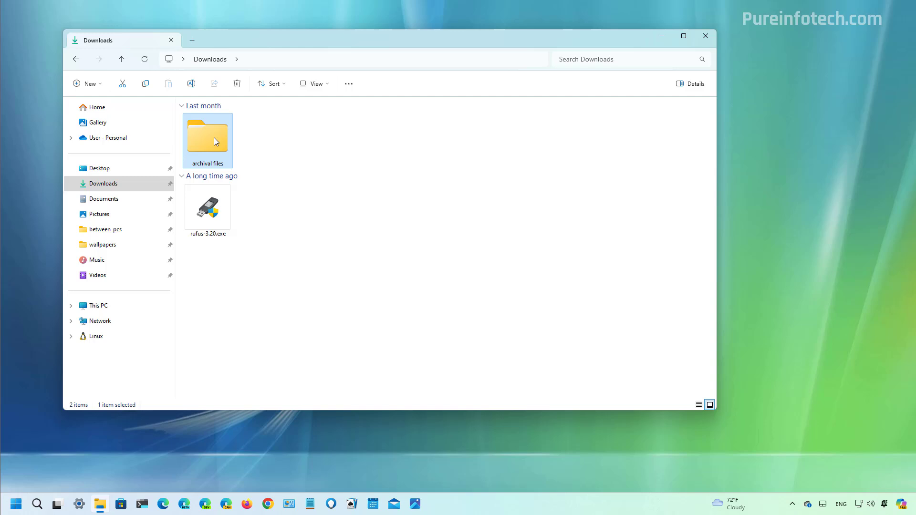
pyautogui.rightClick(214, 137)
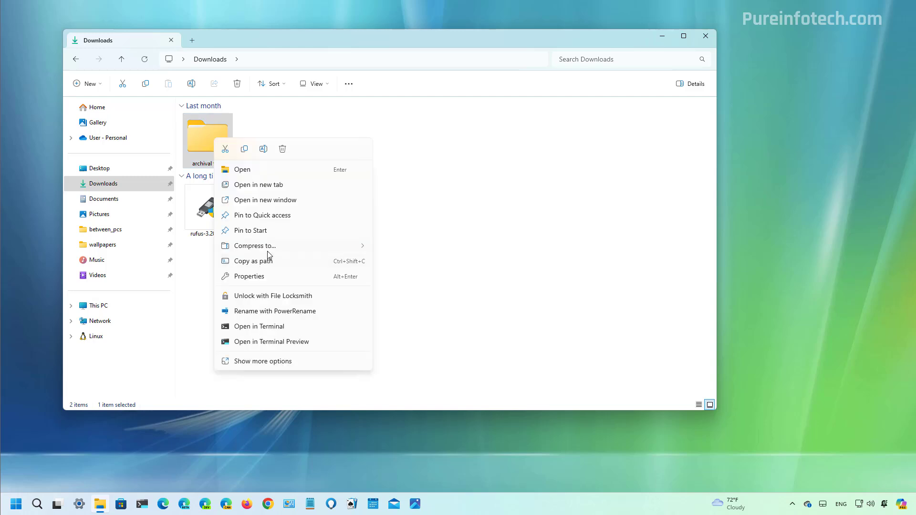
pyautogui.moveTo(269, 253)
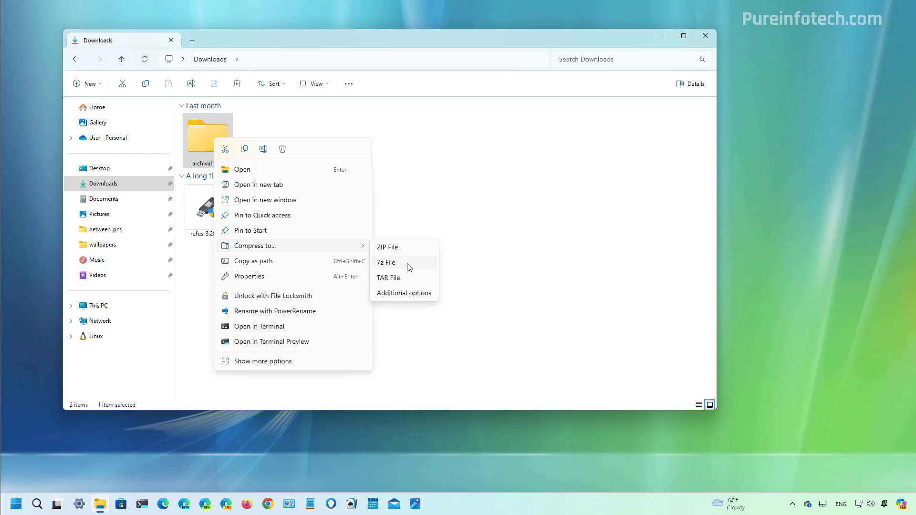
pyautogui.click(404, 293)
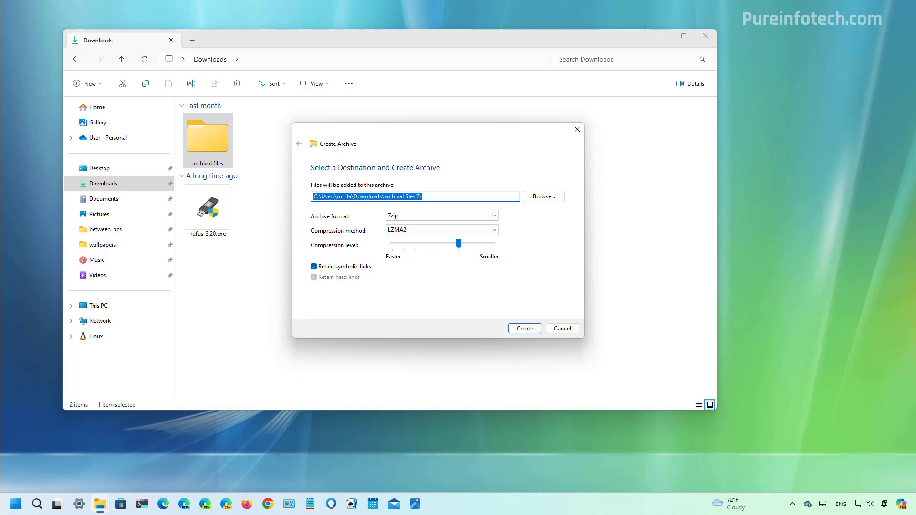
# Keep 7zip as the archive format and LZMA2 as the compression method
pyautogui.click(436, 216)
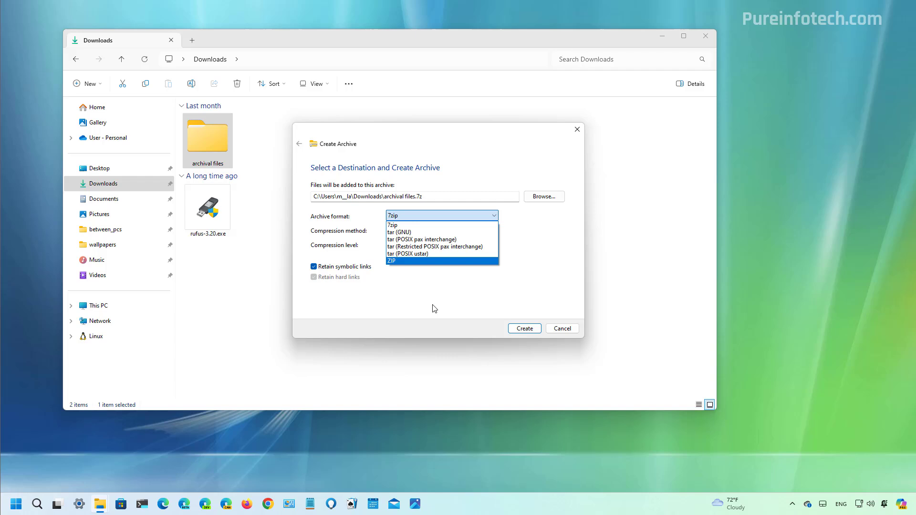
pyautogui.click(418, 224)
pyautogui.click(417, 231)
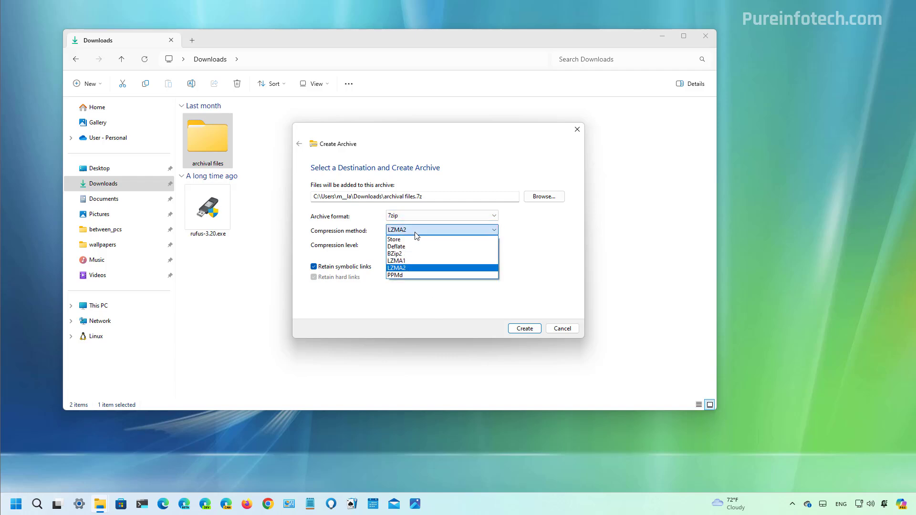
pyautogui.click(417, 232)
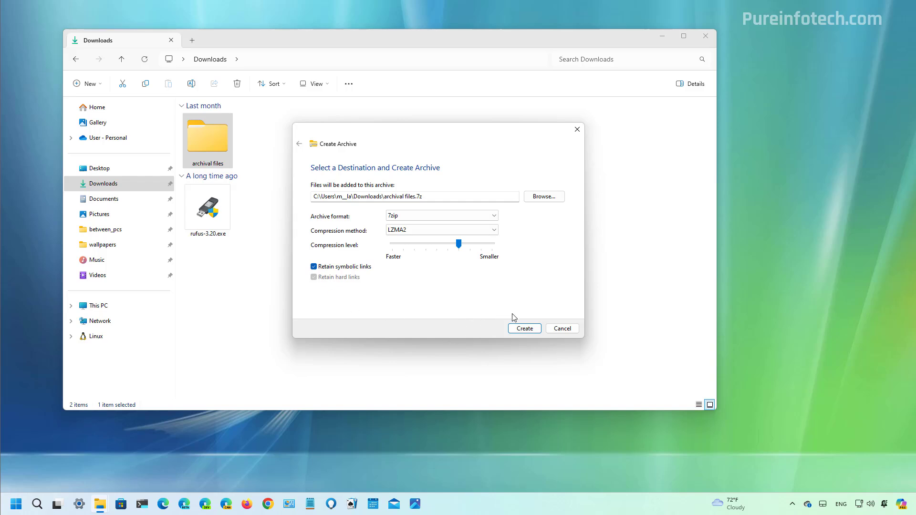
# Close the Create Archive dialog to return to the Downloads folder
pyautogui.click(524, 329)
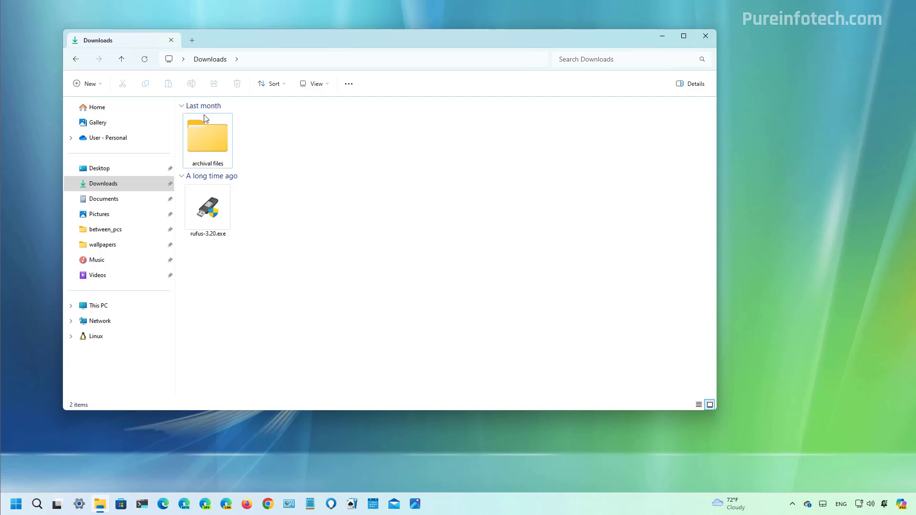
# Go to File Explorer Home and switch between its Recent, Favorites and Shared tabs
pyautogui.click(148, 113)
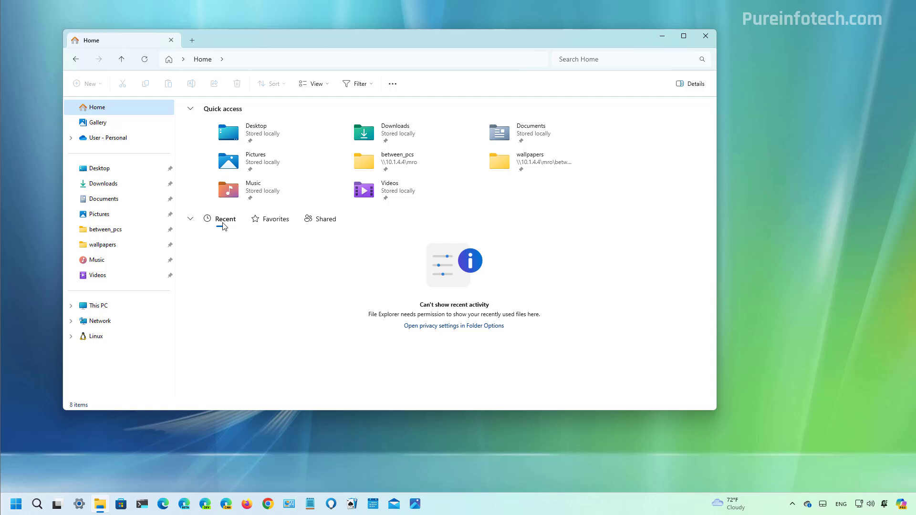
pyautogui.click(272, 225)
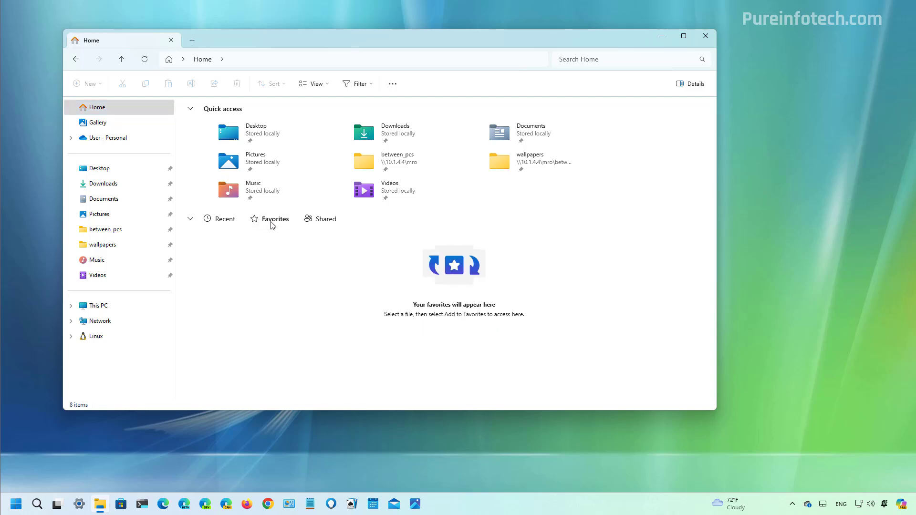
pyautogui.click(323, 223)
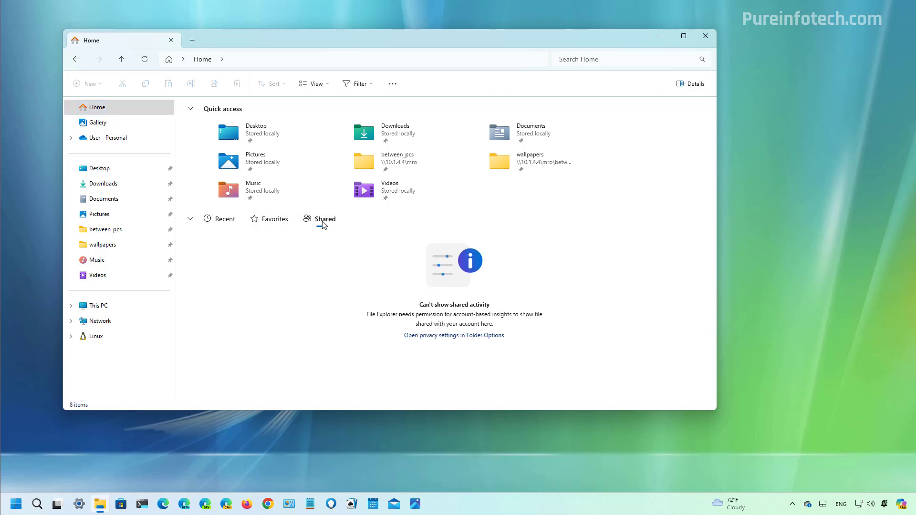
pyautogui.click(220, 226)
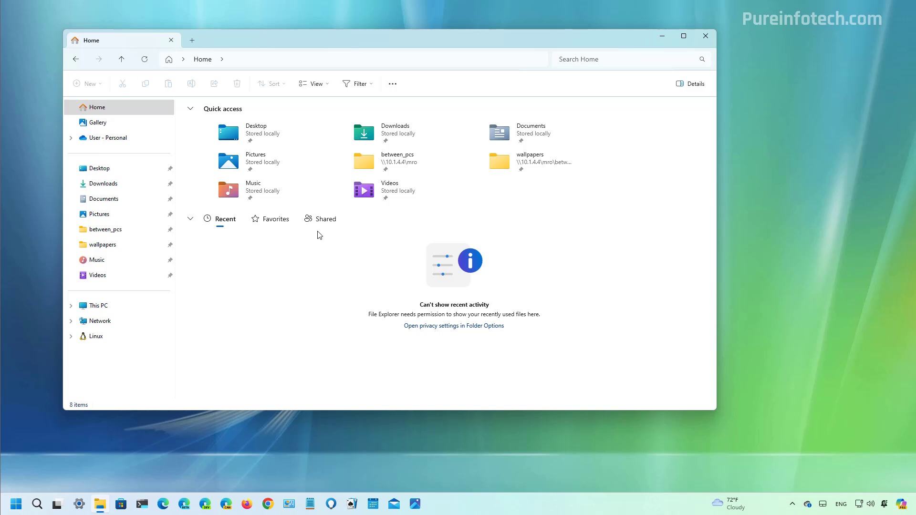
pyautogui.click(273, 220)
pyautogui.click(326, 220)
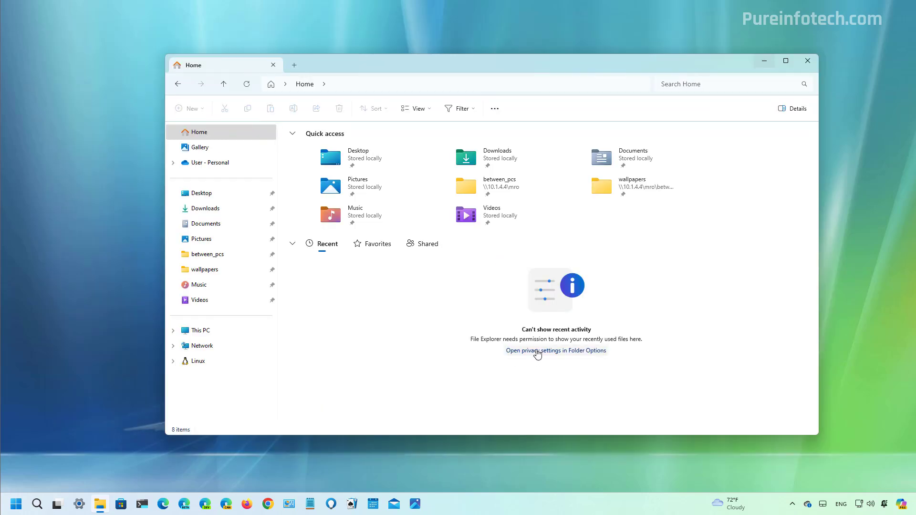
# Open Folder Options privacy settings from the Recent section and close it unchanged
pyautogui.click(537, 351)
pyautogui.moveTo(272, 150); pyautogui.dragTo(247, 151)
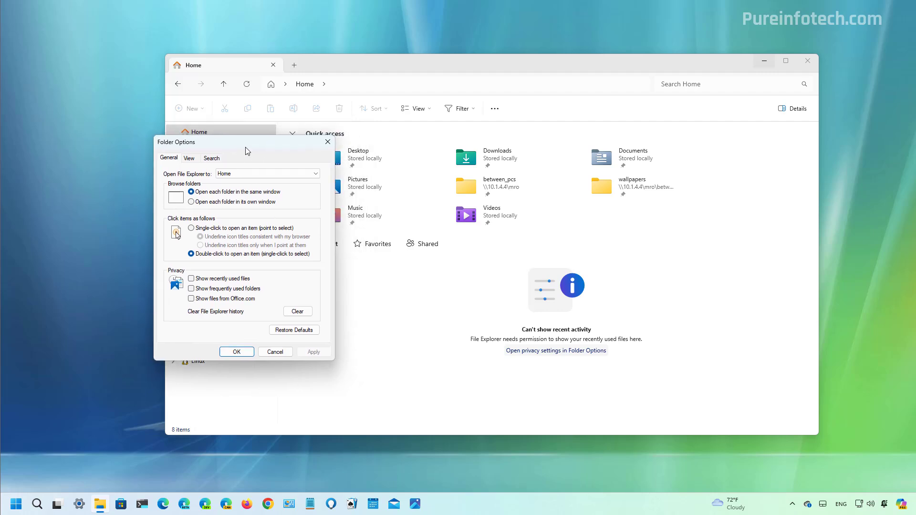
pyautogui.click(328, 142)
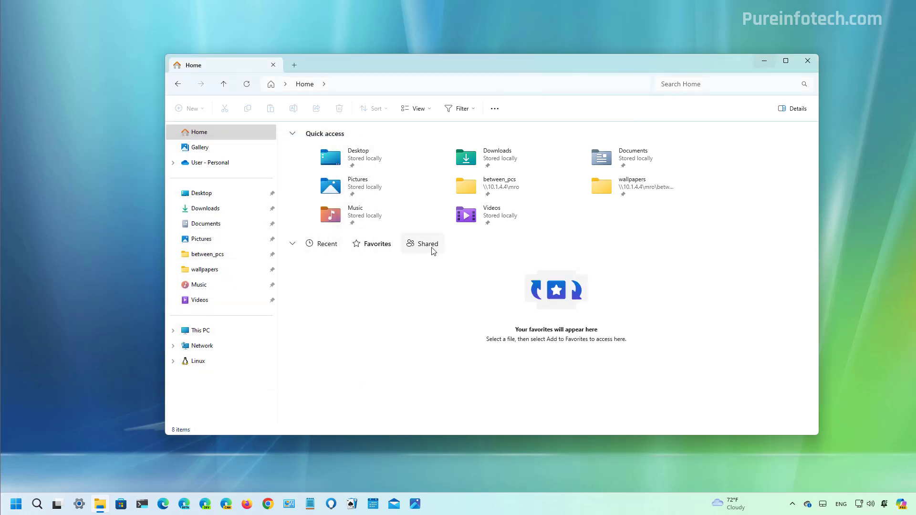
# Open and close the same privacy settings from Shared, then show the desktop
pyautogui.click(431, 247)
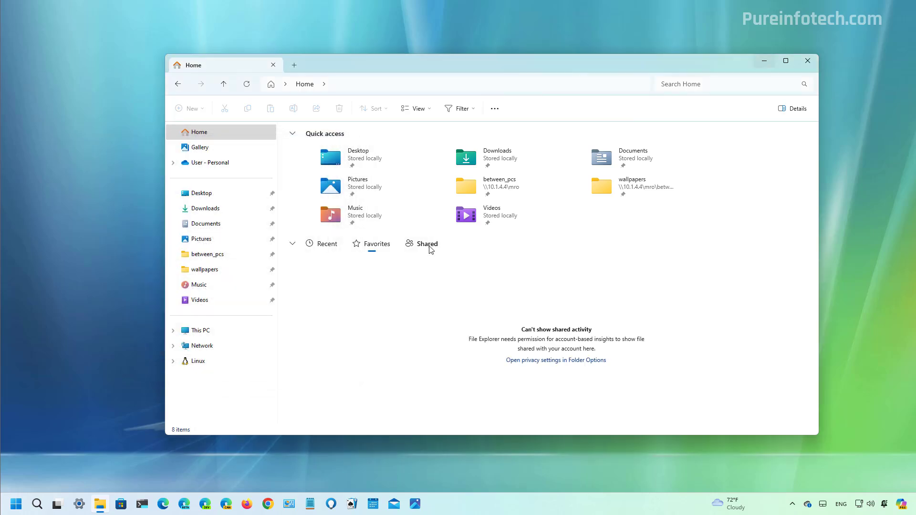
pyautogui.click(549, 364)
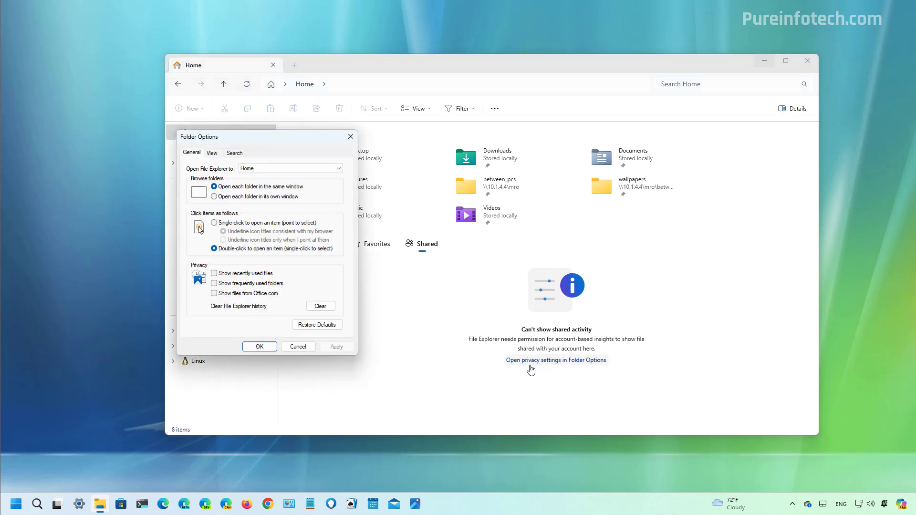
pyautogui.click(350, 137)
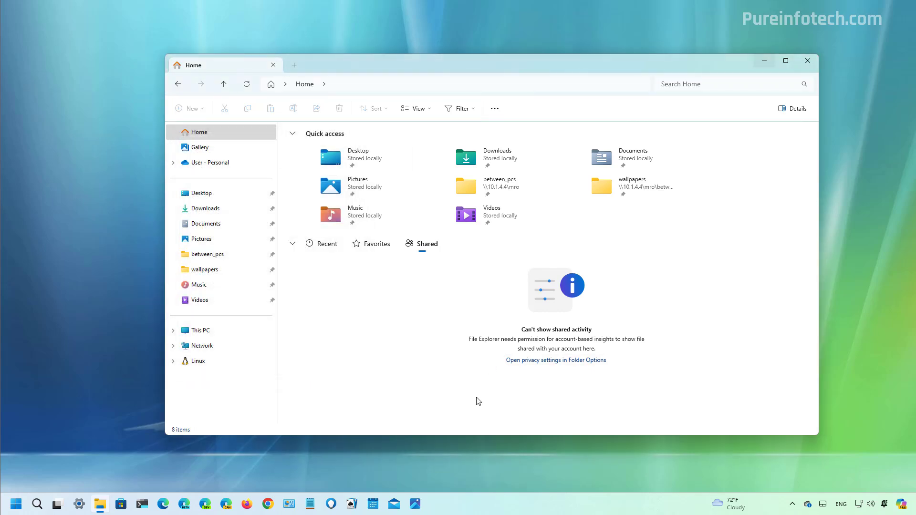
pyautogui.press('super+d')
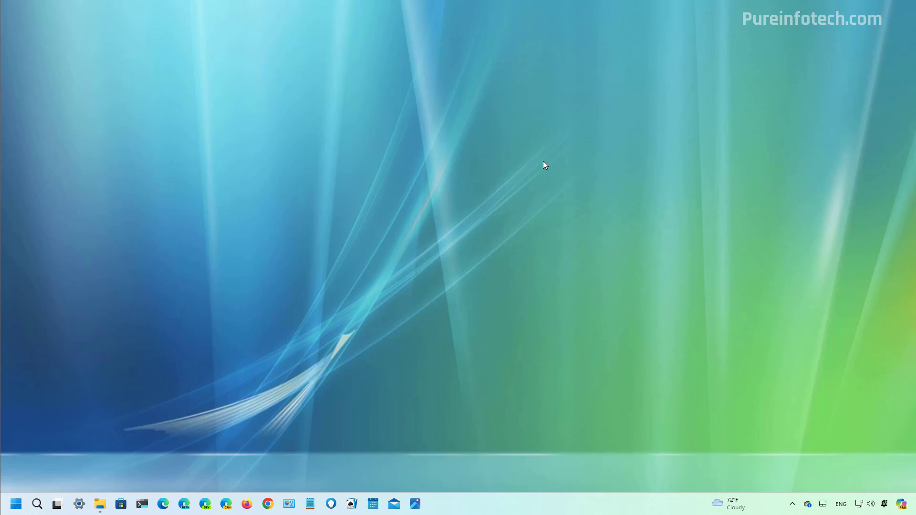